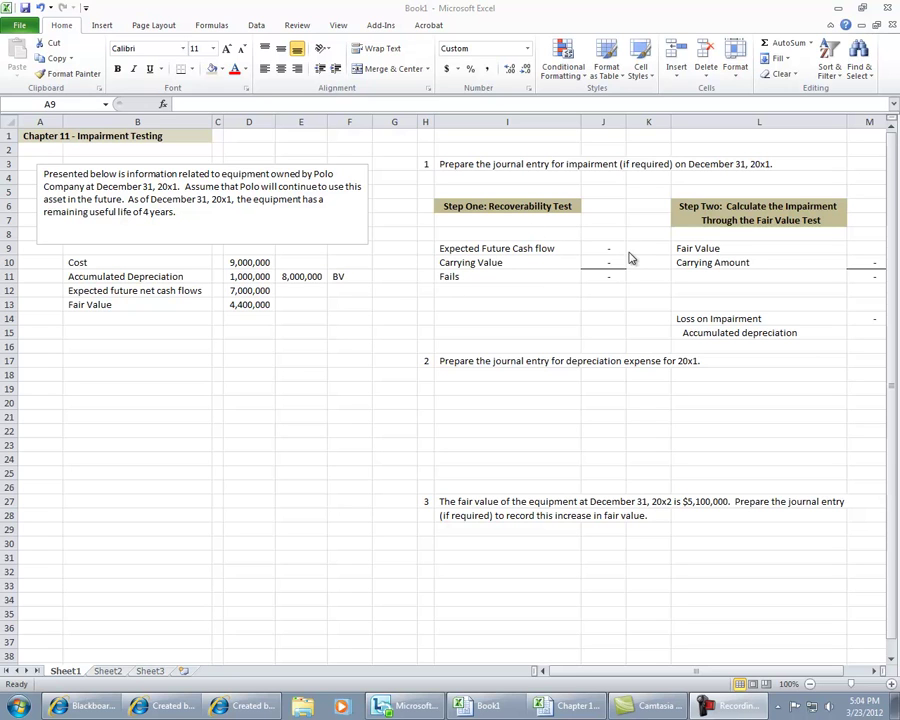
- Link J9 to the 7,000,000 expected cash flows (=D12) and J10 to the 8,000,000 carrying value (=E11)
{"action": "left_click", "coordinate": [592, 248]}
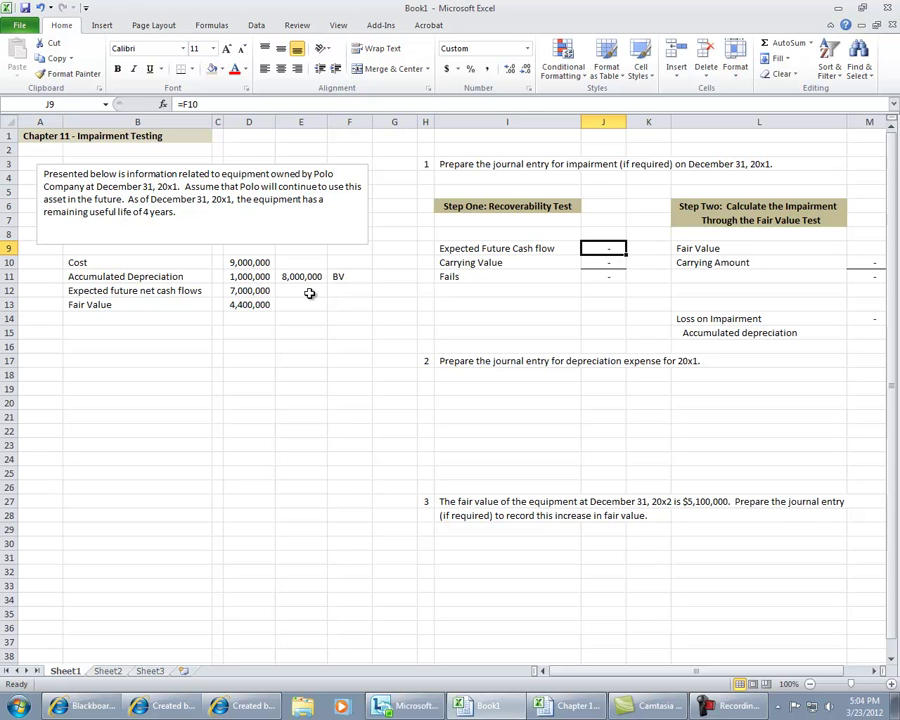
{"action": "type", "text": "="}
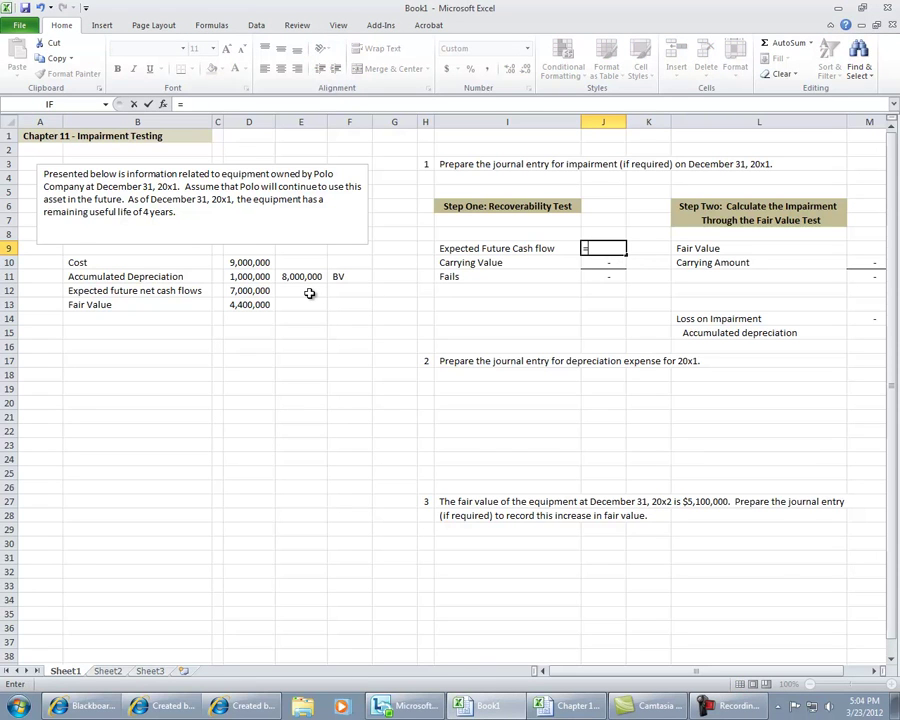
{"action": "left_click", "coordinate": [236, 296]}
{"action": "key", "text": "Return"}
{"action": "type", "text": "="}
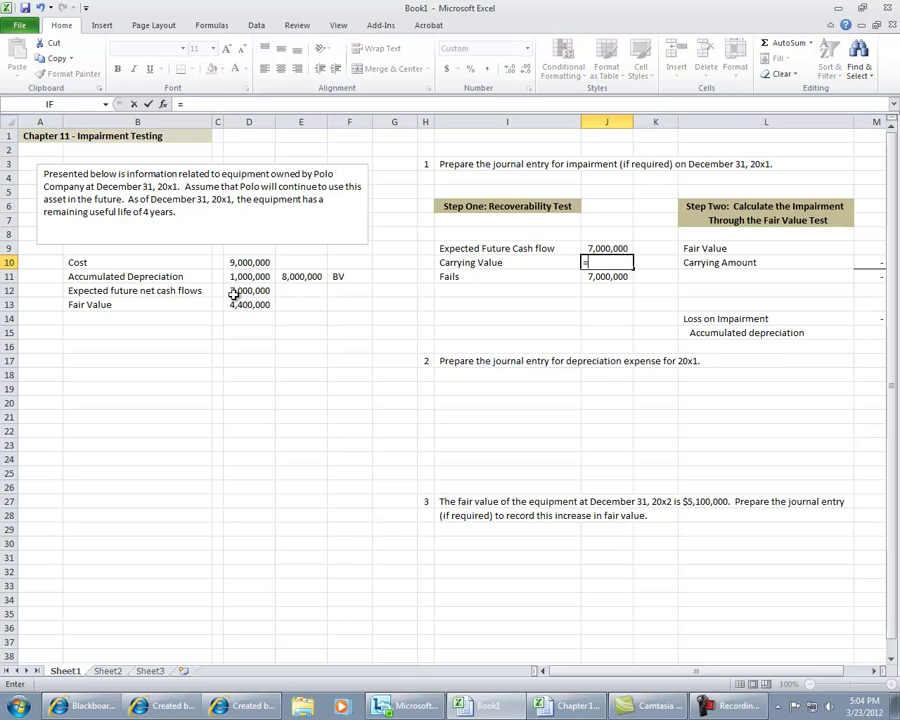
{"action": "left_click", "coordinate": [293, 278]}
{"action": "key", "text": "Return"}
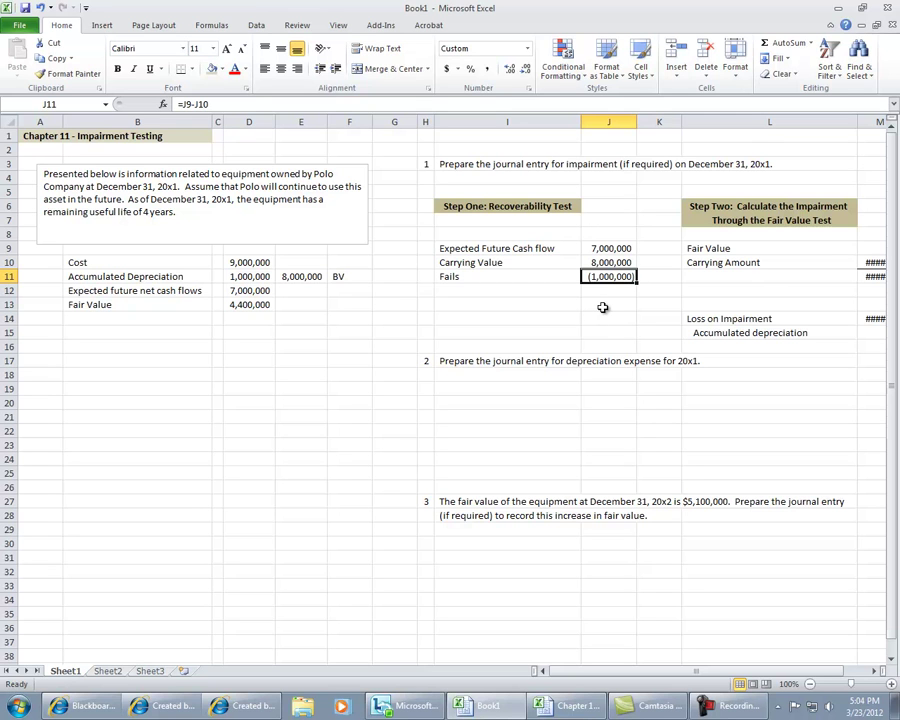
{"action": "key", "text": "Right"}
{"action": "key", "text": "Right"}
{"action": "key", "text": "Right"}
{"action": "key", "text": "Right"}
{"action": "key", "text": "Right"}
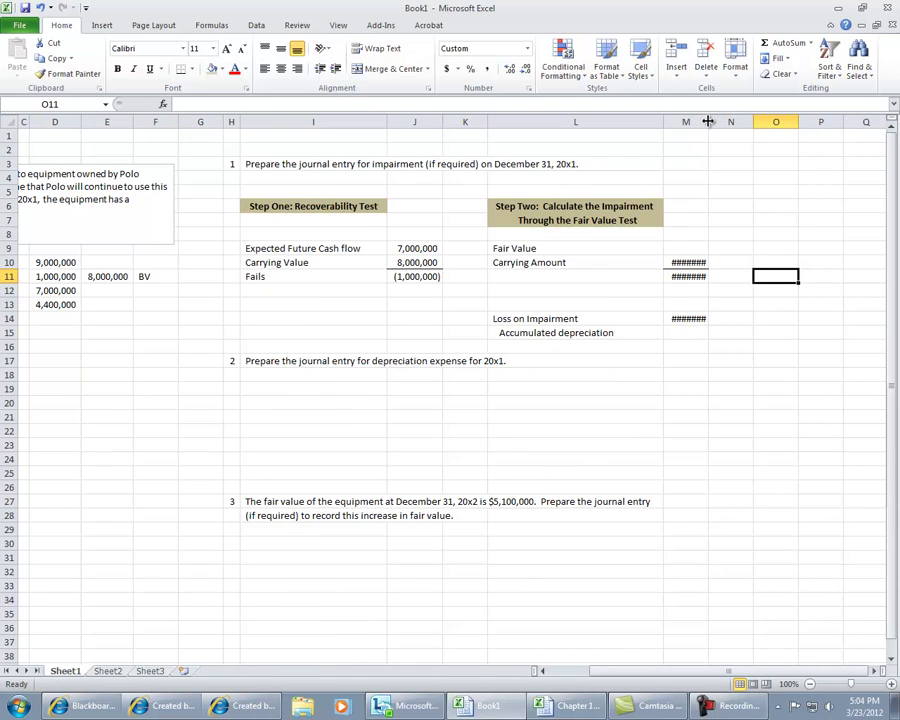
- Enter the 4,400,000 fair value in M9 as a formula referencing D13
{"action": "left_click", "coordinate": [684, 249]}
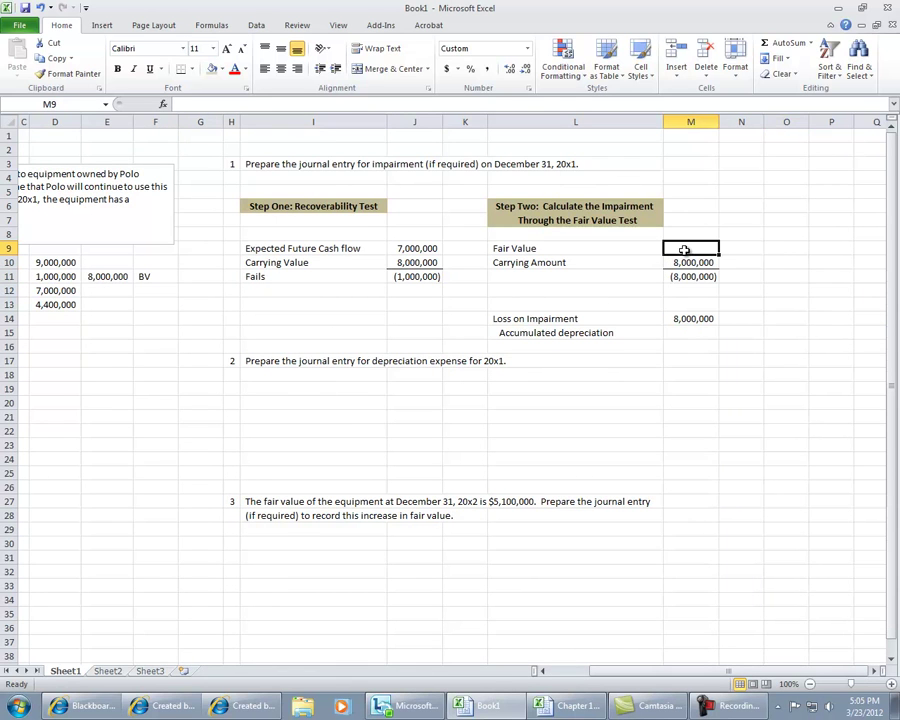
{"action": "type", "text": "="}
{"action": "key", "text": "Left"}
{"action": "key", "text": "Down"}
{"action": "key", "text": "Down"}
{"action": "key", "text": "Down"}
{"action": "key", "text": "Down"}
{"action": "key", "text": "Left"}
{"action": "key", "text": "Left"}
{"action": "key", "text": "Left"}
{"action": "key", "text": "Left"}
{"action": "key", "text": "Left"}
{"action": "key", "text": "Left"}
{"action": "key", "text": "Left"}
{"action": "key", "text": "Left"}
{"action": "key", "text": "Left"}
{"action": "key", "text": "Left"}
{"action": "key", "text": "Left"}
{"action": "key", "text": "Right"}
{"action": "key", "text": "Right"}
{"action": "key", "text": "Right"}
{"action": "key", "text": "Return"}
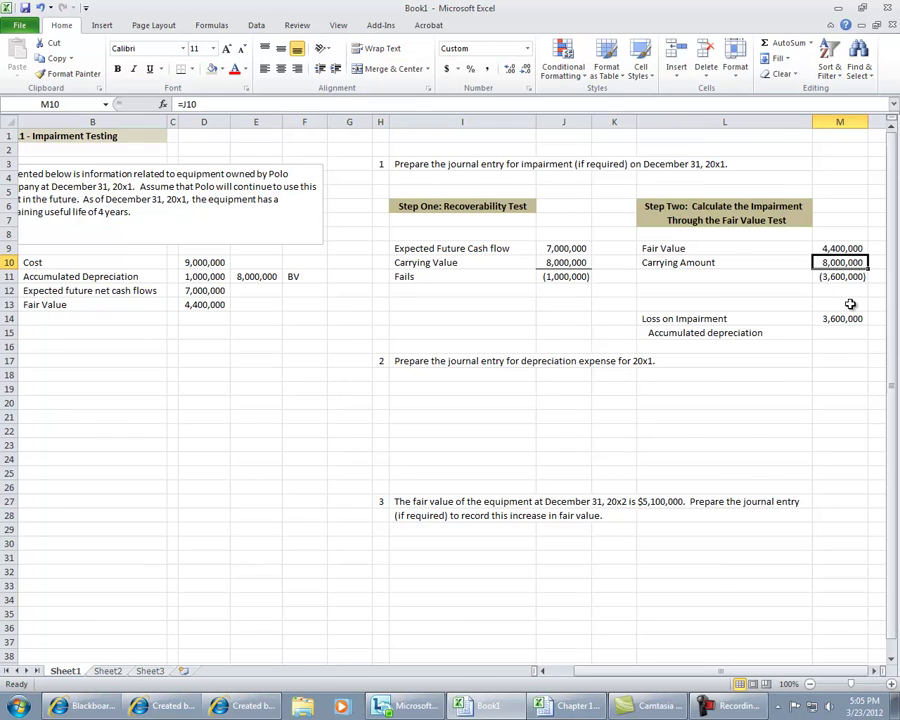
{"action": "key", "text": "Right"}
- Label L11 'Impairment Loss' and credit accumulated depreciation 3,600,000 with =M14 in N15
{"action": "left_click", "coordinate": [617, 275]}
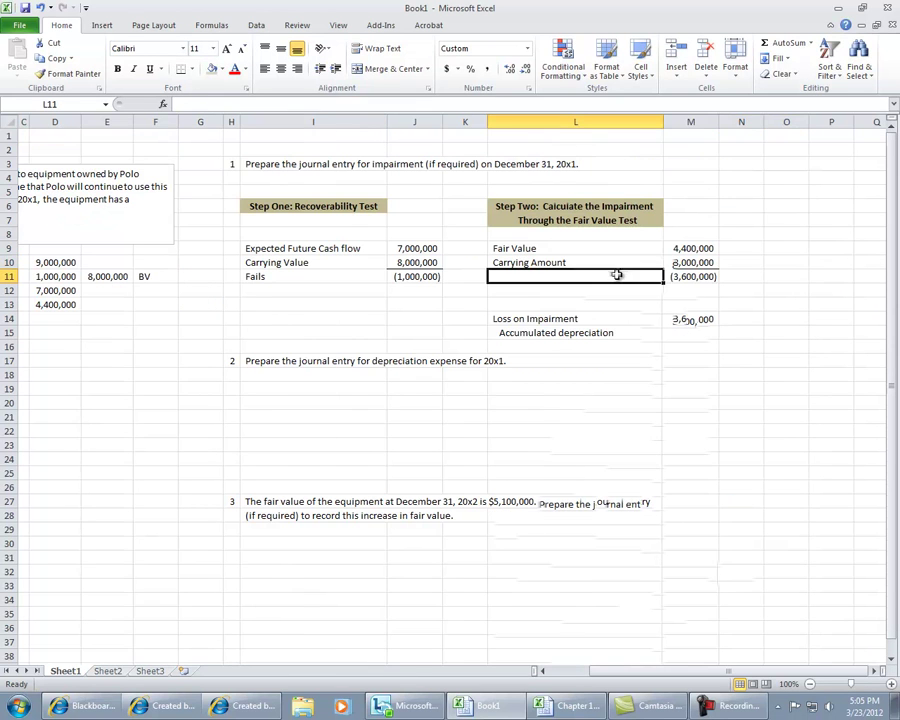
{"action": "type", "text": "Impairment Loss"}
{"action": "key", "text": "Return"}
{"action": "key", "text": "Down"}
{"action": "key", "text": "Down"}
{"action": "key", "text": "Down"}
{"action": "key", "text": "Right"}
{"action": "key", "text": "Right"}
{"action": "type", "text": "="}
{"action": "key", "text": "Up"}
{"action": "key", "text": "Left"}
{"action": "key", "text": "Return"}
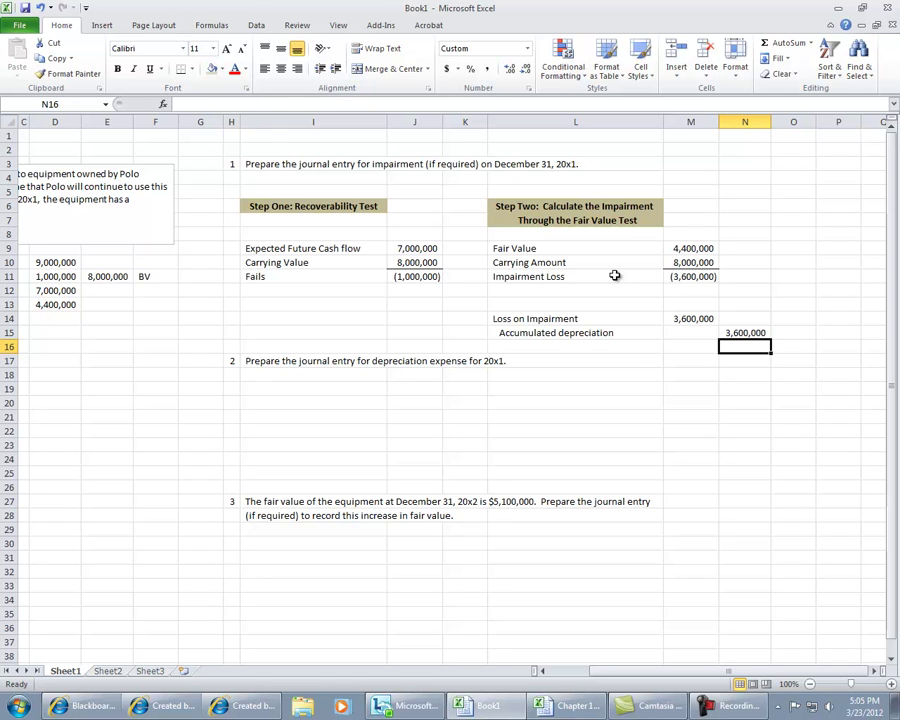
- Calculate the 1,100,000 depreciation in N19 with =4400000/4
{"action": "left_click", "coordinate": [276, 392]}
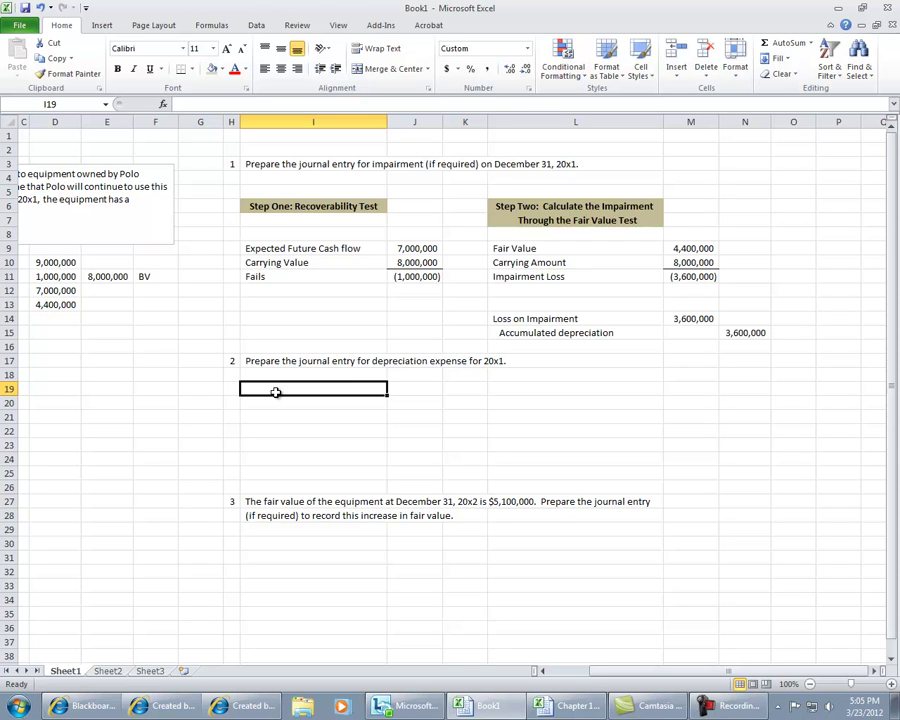
{"action": "left_click", "coordinate": [741, 388]}
{"action": "type", "text": "=4400000"}
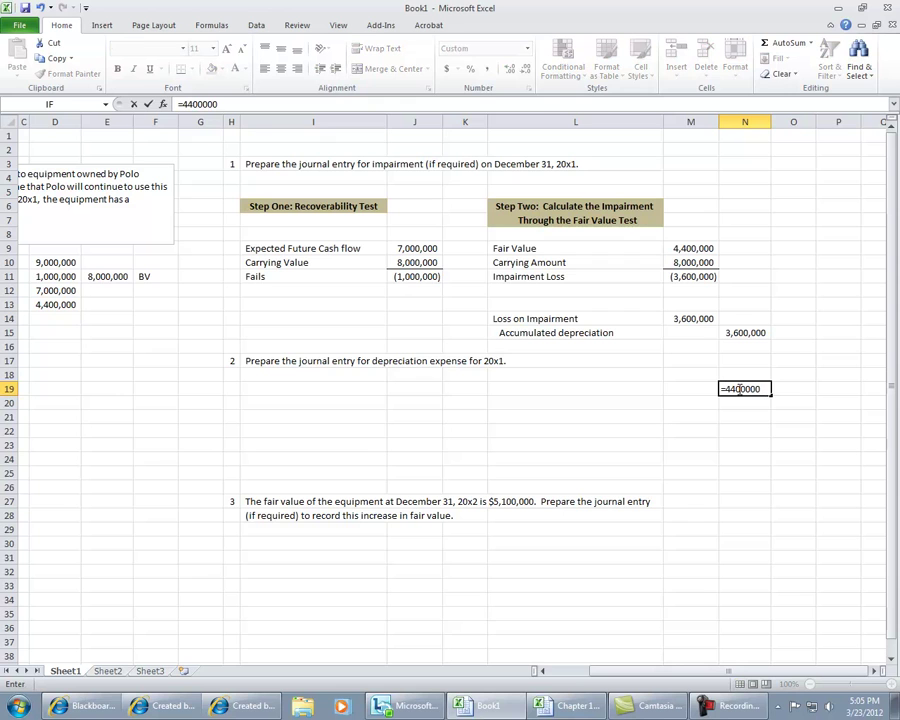
{"action": "type", "text": "/4"}
{"action": "key", "text": "Return"}
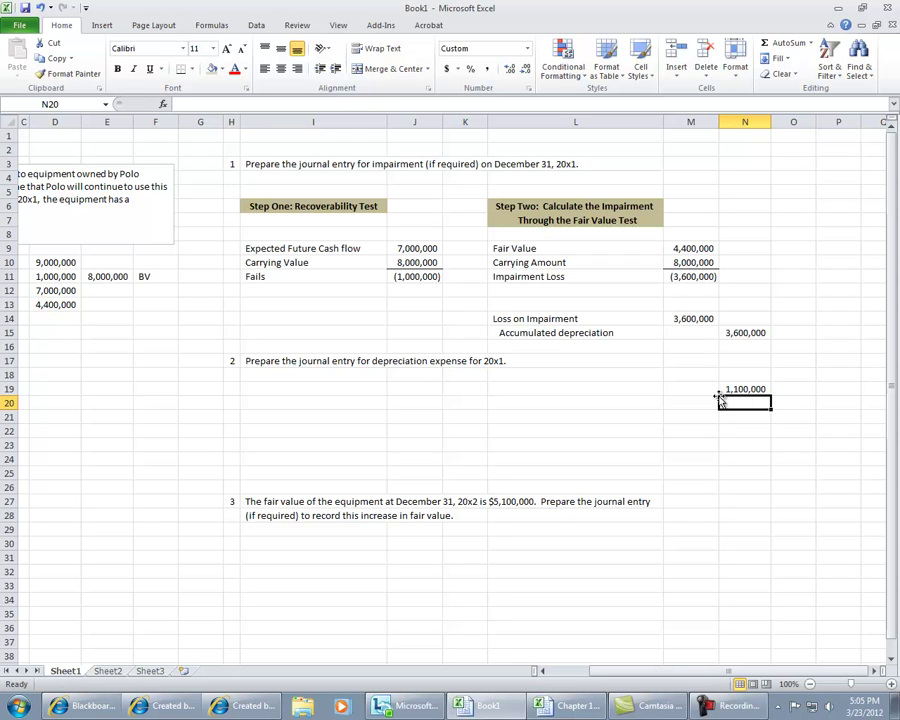
- Enter the account names 'Depreciation Expense' and 'Accumulated Depreciation' in I19 and I20
{"action": "left_click", "coordinate": [340, 389]}
{"action": "type", "text": "D"}
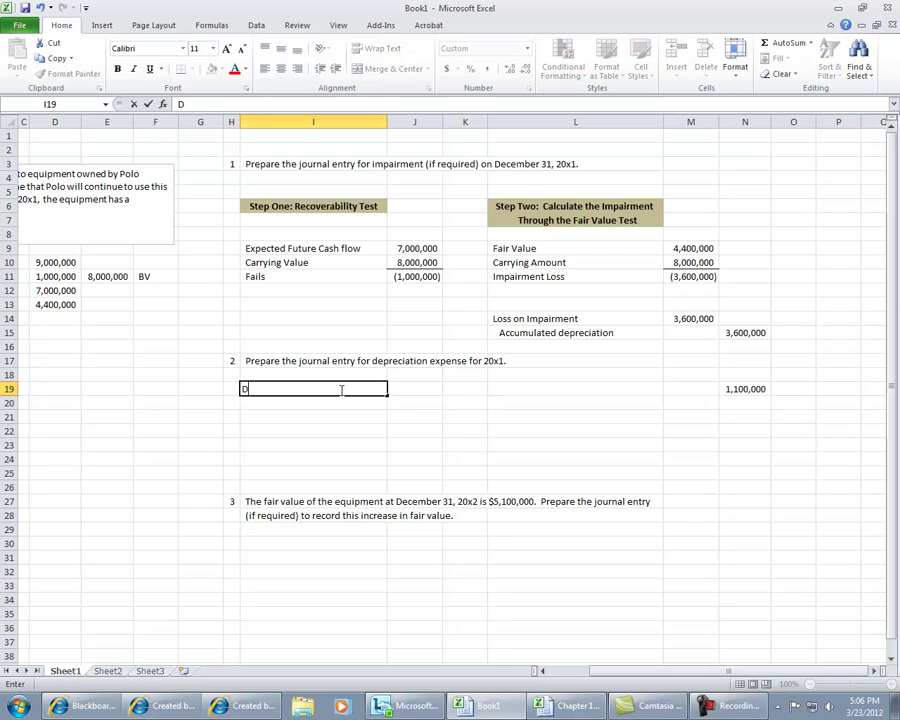
{"action": "type", "text": "epcre"}
{"action": "key", "text": "BackSpace"}
{"action": "key", "text": "BackSpace"}
{"action": "type", "text": "eciation Expense"}
{"action": "key", "text": "Return"}
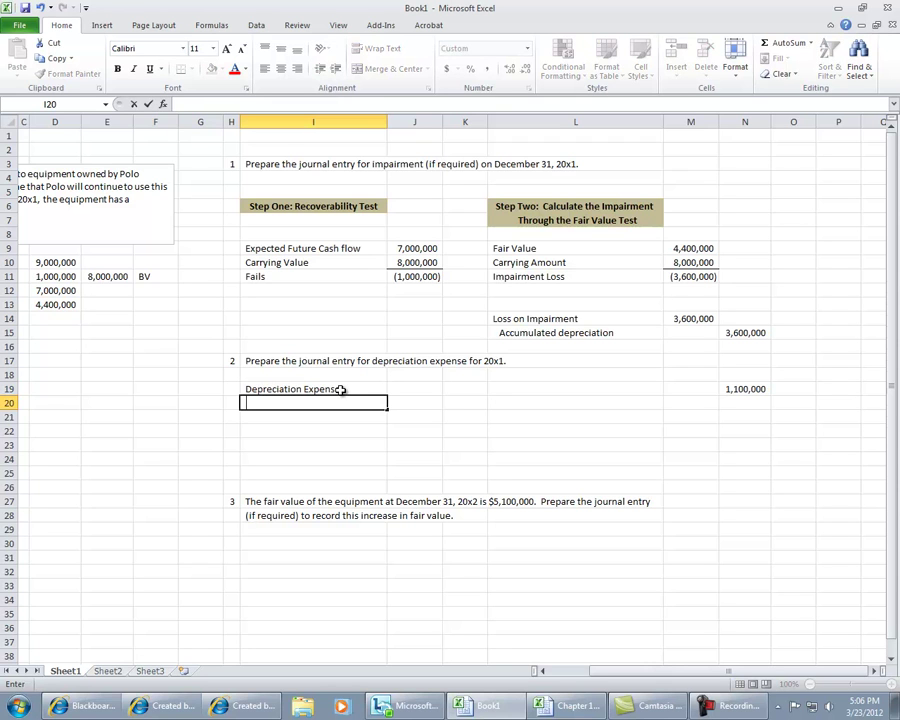
{"action": "type", "text": "Accumulated Depreciation"}
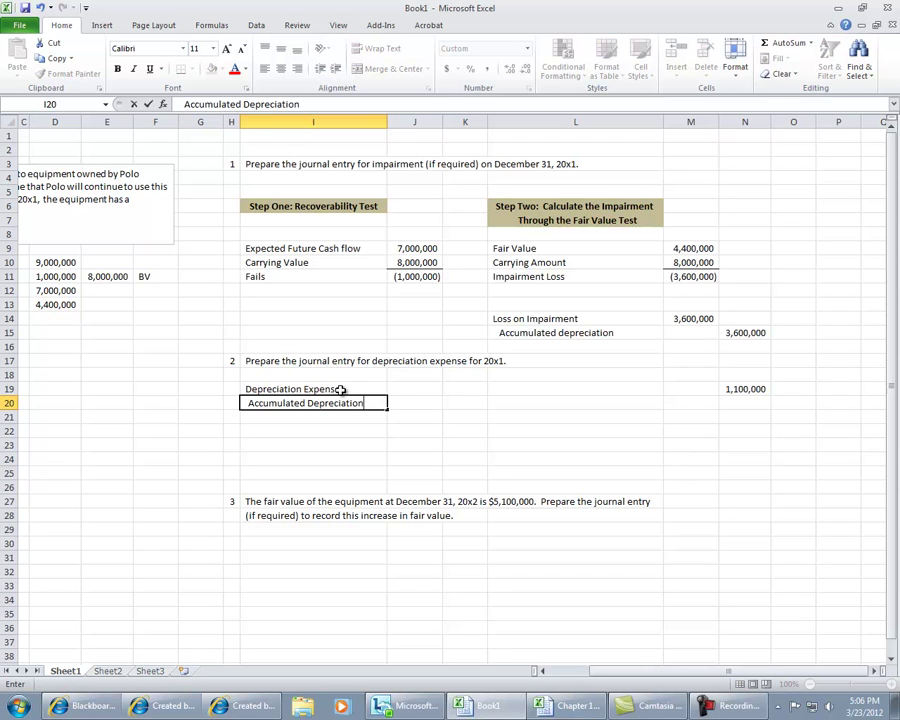
{"action": "key", "text": "Up"}
- Link the Depreciation Expense debit in J19 to the 1,100,000 calculation (=N19)
{"action": "key", "text": "Right"}
{"action": "type", "text": "="}
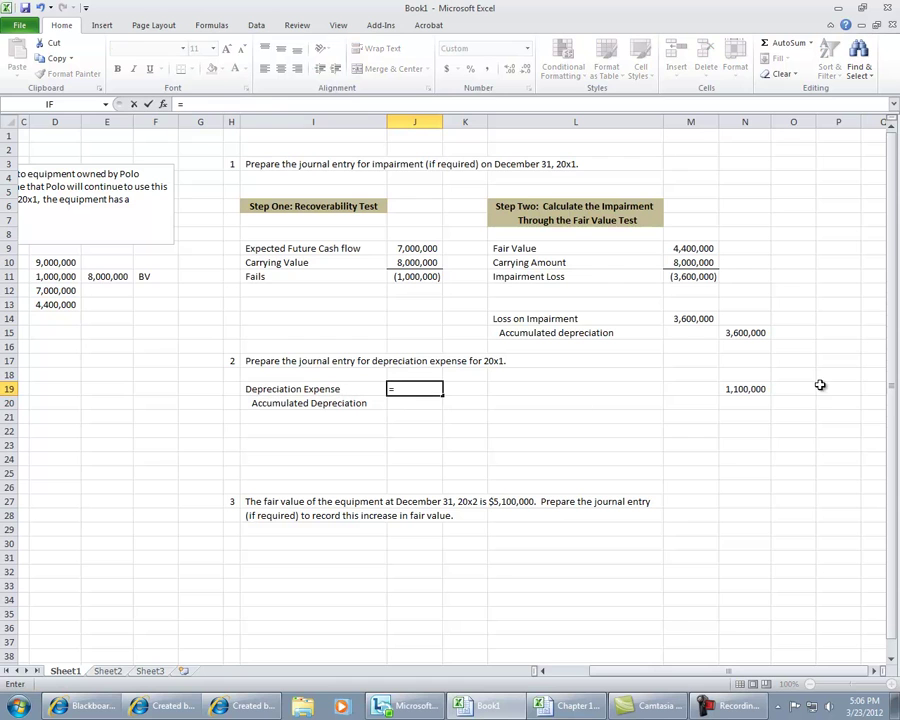
{"action": "left_click", "coordinate": [757, 394]}
{"action": "key", "text": "Return"}
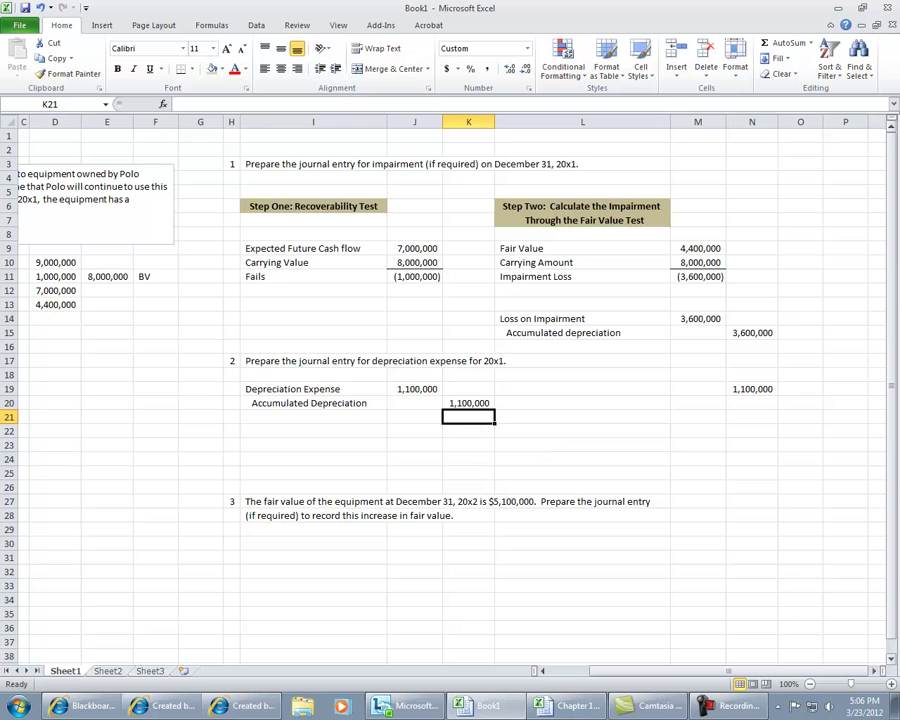
{"action": "left_click", "coordinate": [741, 391]}
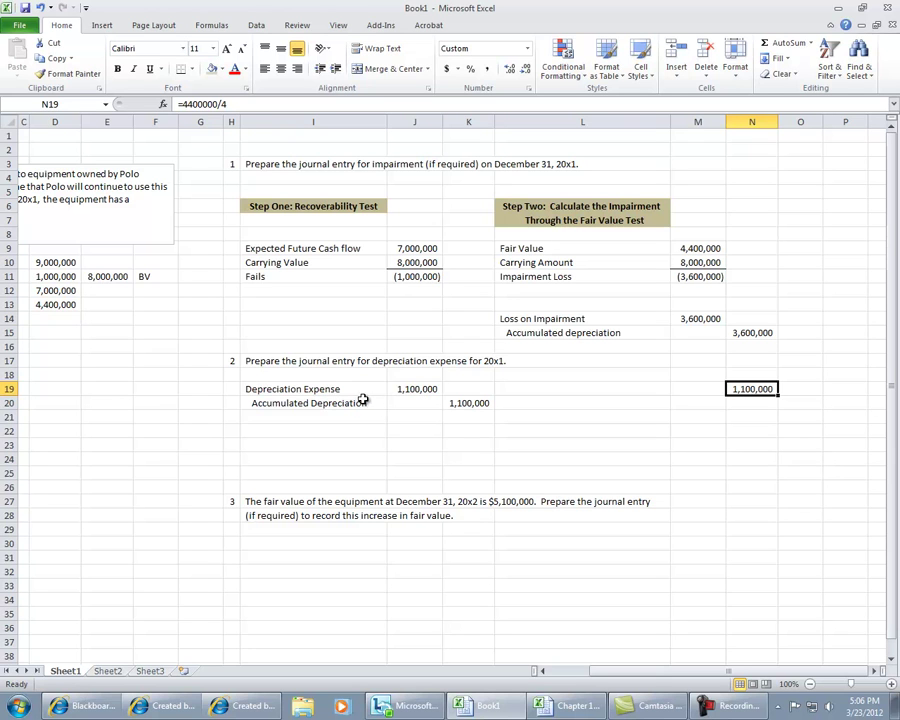
{"action": "left_click", "coordinate": [335, 544]}
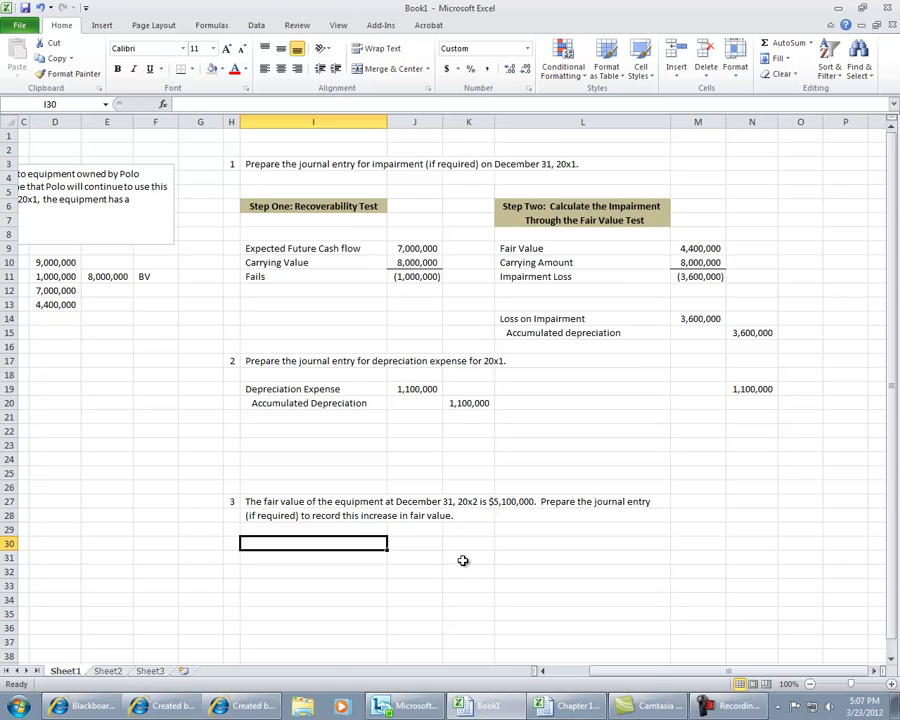
- Enter 'No entry' in I30 and 'Only the normal Depreciaton entry.' in I31
{"action": "type", "text": "No entry"}
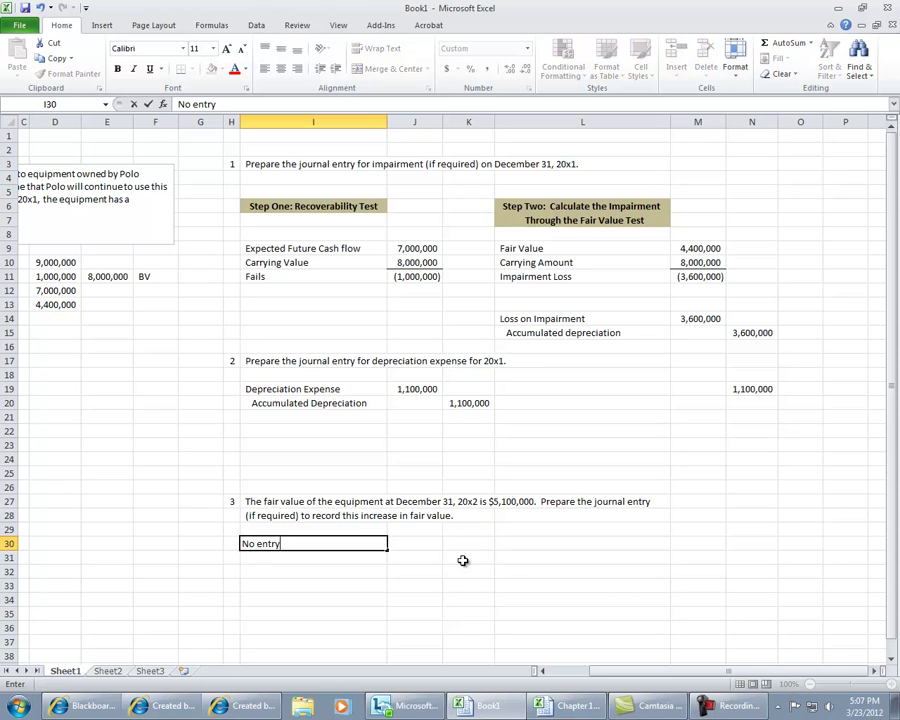
{"action": "key", "text": "Return"}
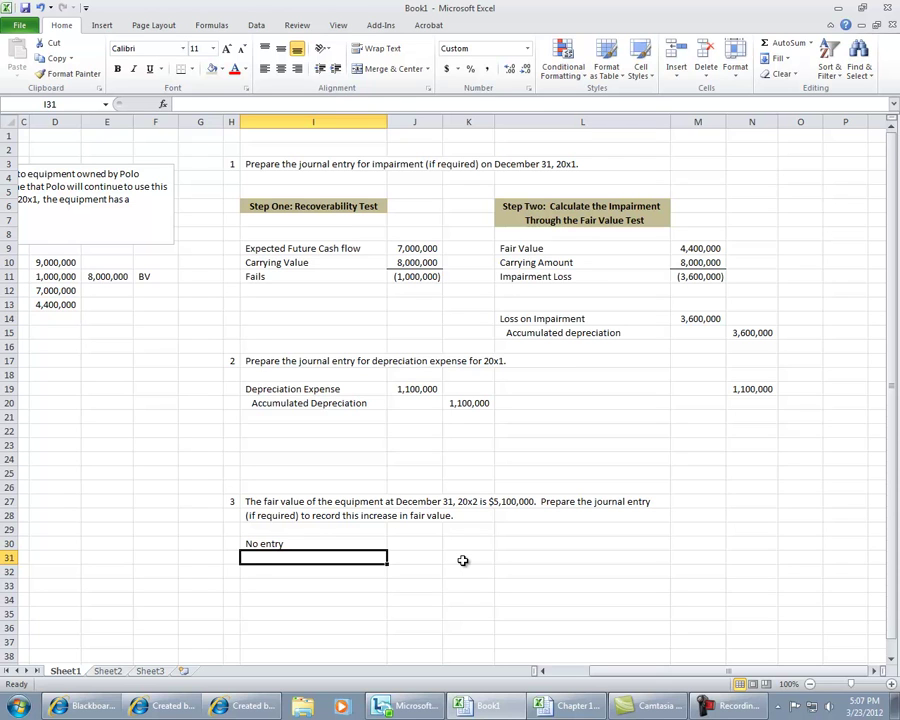
{"action": "type", "text": "Only the normal Depreciaton entry."}
{"action": "key", "text": "Return"}
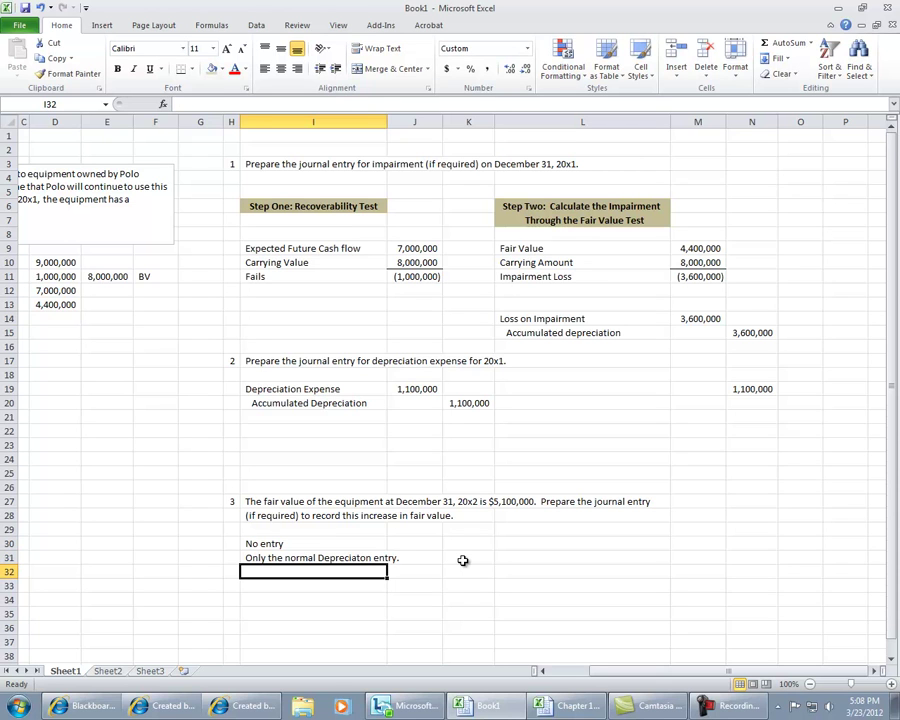